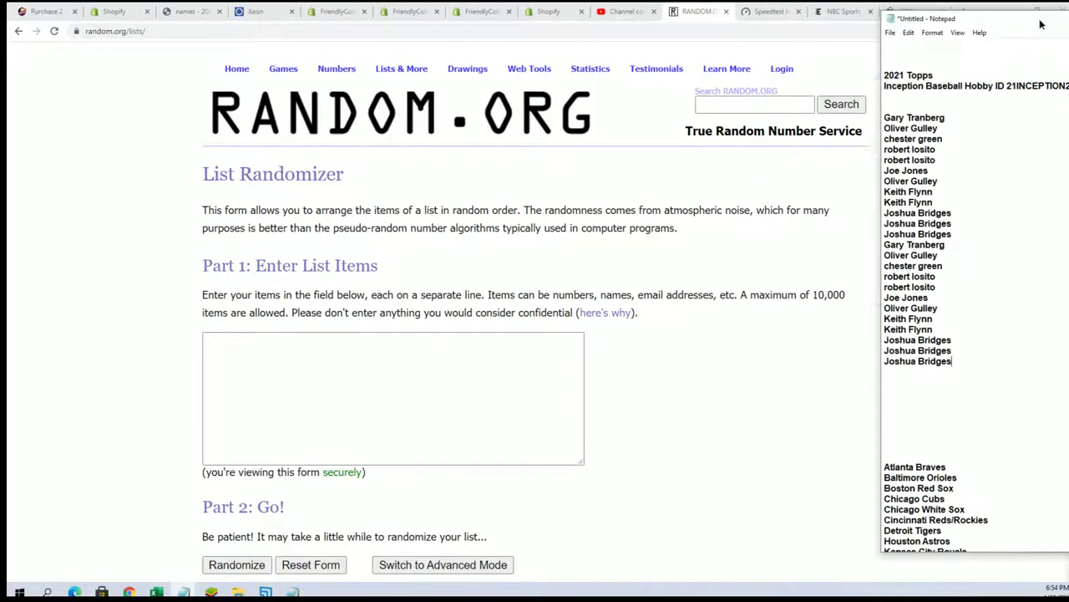
Copy the 24 owner names from the Notepad notes.
{"action": "left_click_drag", "start_coordinate": [1041, 24], "coordinate": [721, 51]}
{"action": "left_click_drag", "start_coordinate": [716, 112], "coordinate": [605, 112]}
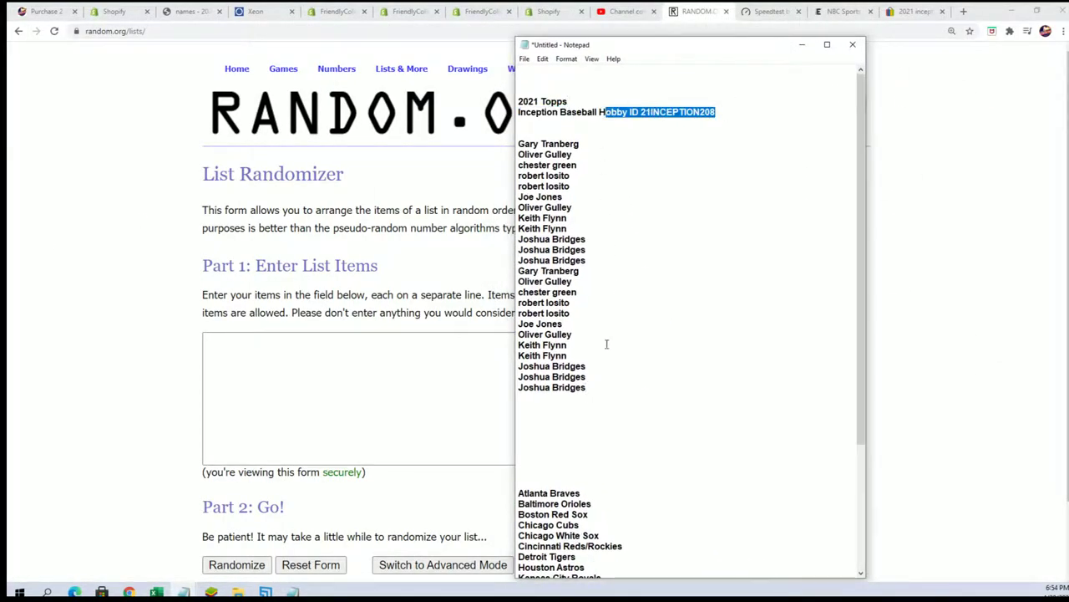
{"action": "mouse_move", "coordinate": [608, 385]}
{"action": "left_mouse_down"}
{"action": "mouse_move", "coordinate": [522, 149]}
{"action": "mouse_move", "coordinate": [508, 147]}
{"action": "left_mouse_up"}
{"action": "right_click", "coordinate": [543, 168]}
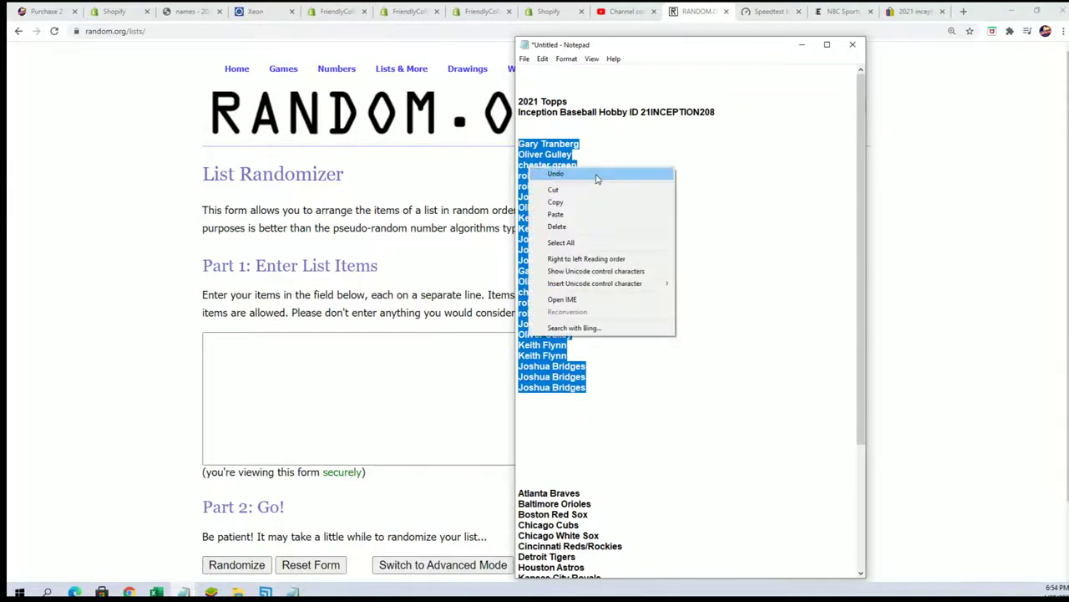
{"action": "left_click", "coordinate": [555, 202]}
Paste the owner names into the List Randomizer box and randomize them.
{"action": "left_click", "coordinate": [342, 365]}
{"action": "right_click", "coordinate": [339, 364]}
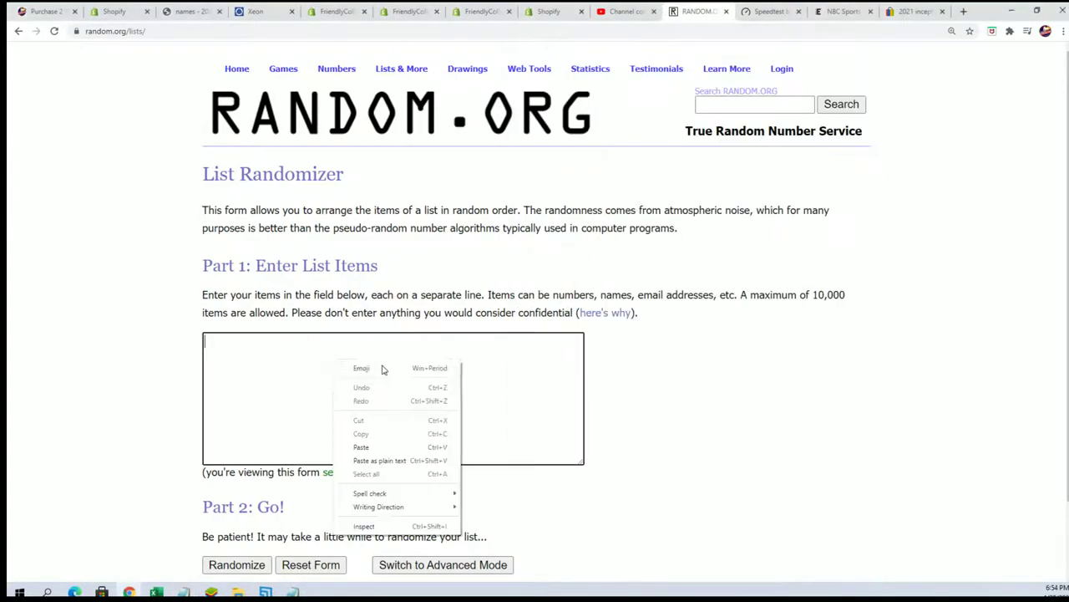
{"action": "left_click", "coordinate": [371, 447]}
{"action": "scroll", "coordinate": [647, 465], "scroll_direction": "down", "scroll_amount": 1}
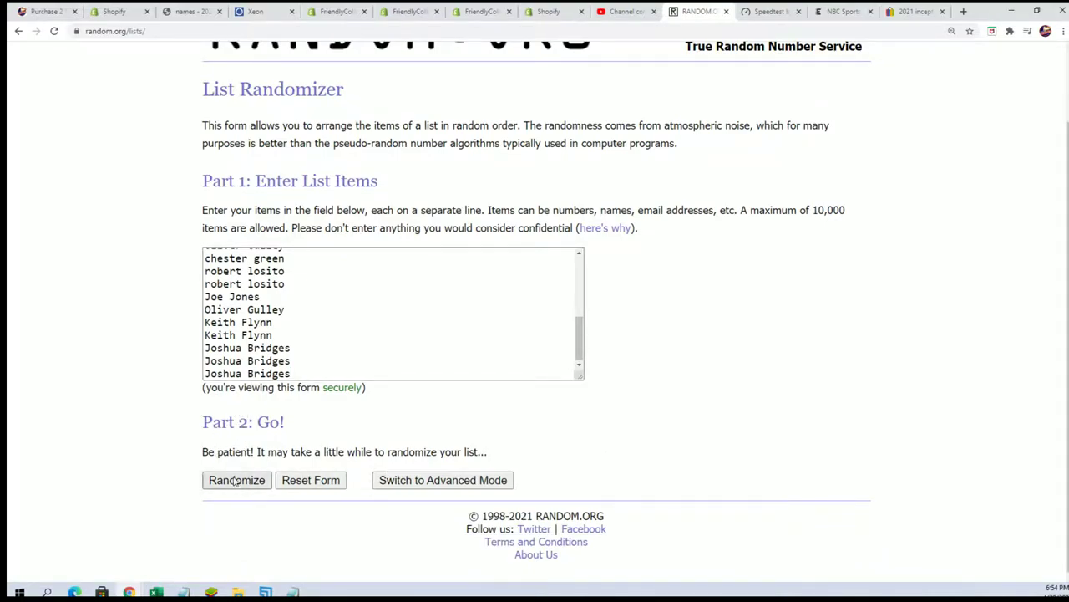
{"action": "left_click", "coordinate": [236, 481]}
Reshuffle the owner list with Again! six more times, for seven randomizations in total.
{"action": "scroll", "coordinate": [218, 447], "scroll_direction": "down", "scroll_amount": 2}
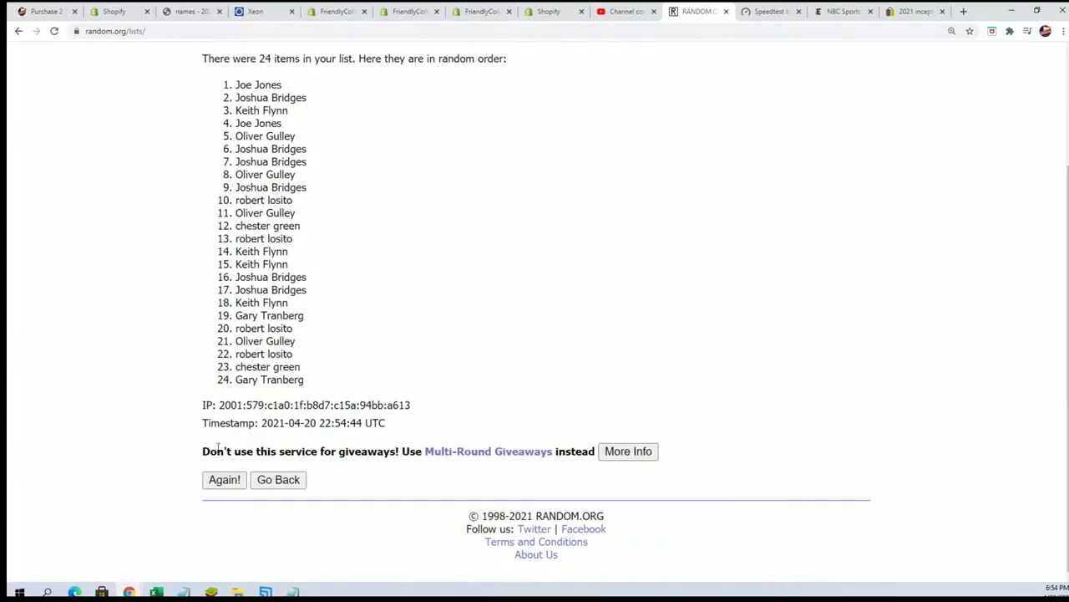
{"action": "left_click", "coordinate": [226, 481]}
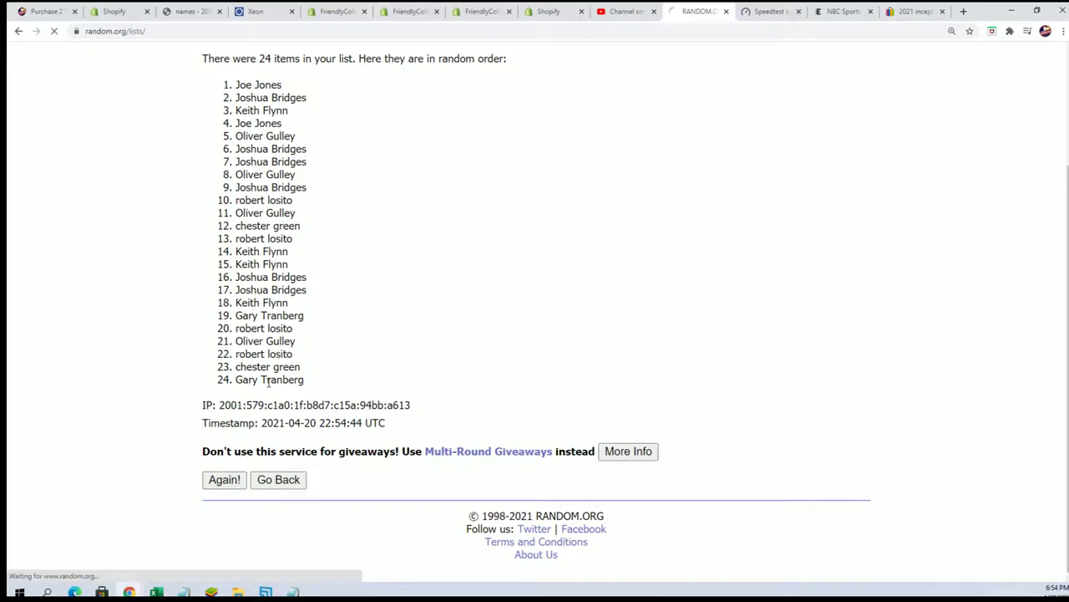
{"action": "left_click", "coordinate": [225, 483]}
{"action": "left_click", "coordinate": [220, 480]}
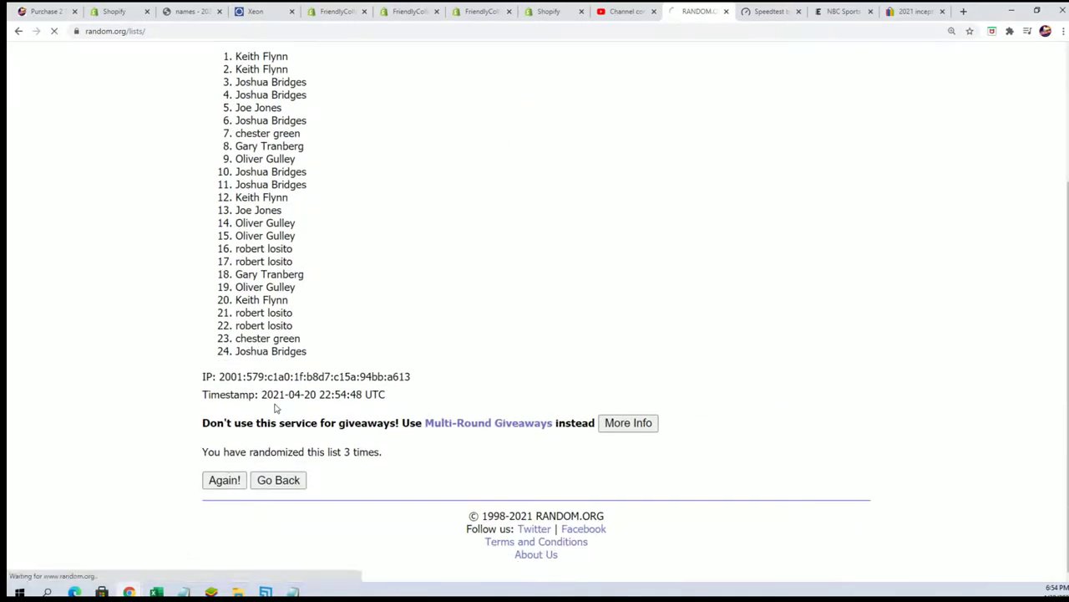
{"action": "left_click", "coordinate": [222, 482]}
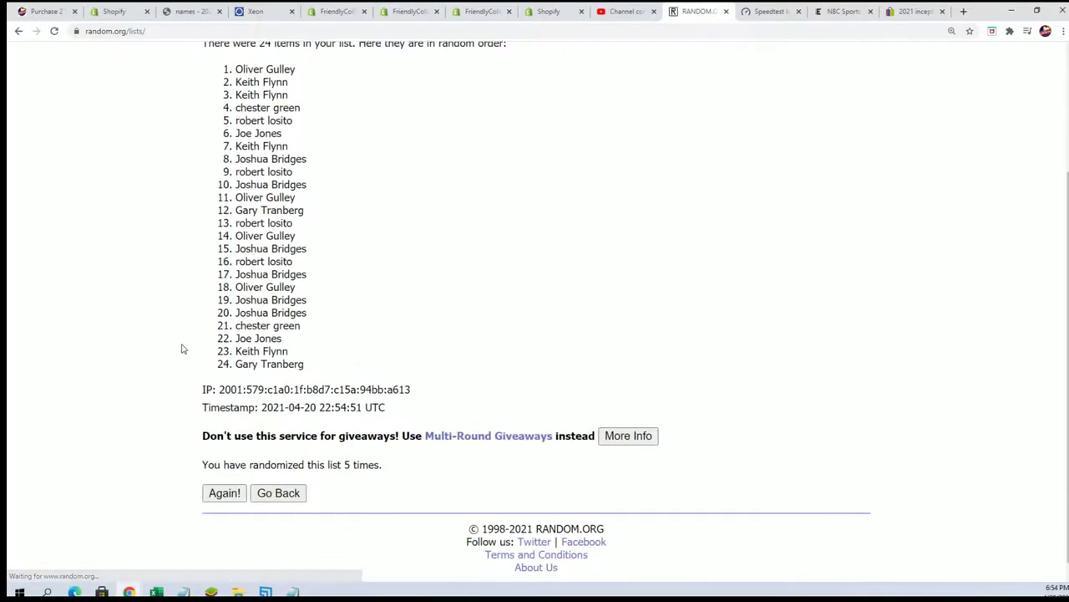
{"action": "left_click", "coordinate": [229, 495]}
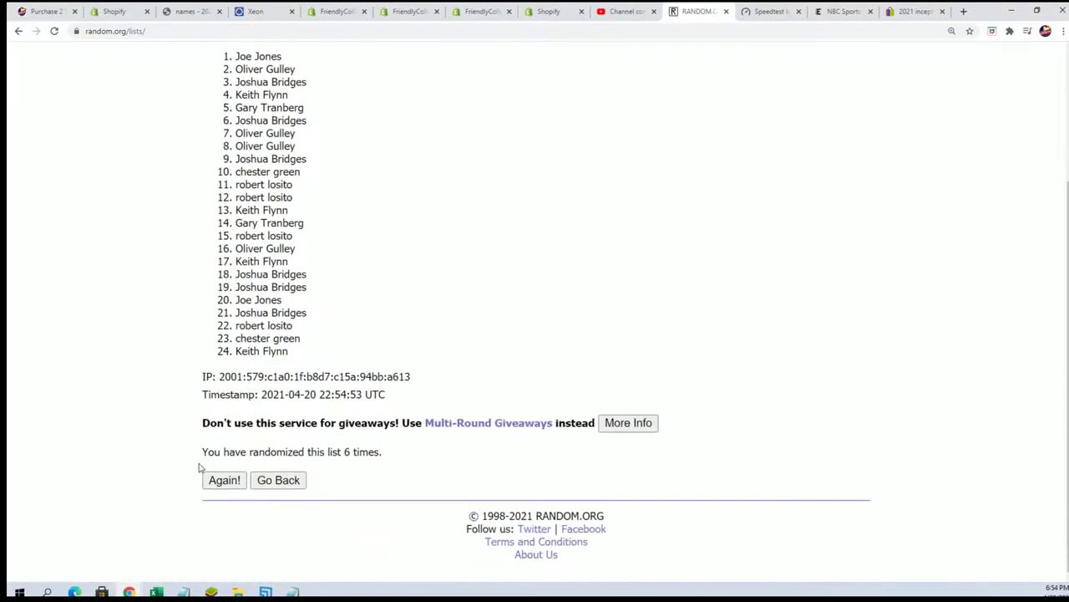
{"action": "left_click", "coordinate": [224, 481]}
Select all 24 shuffled owner names and copy them.
{"action": "left_click_drag", "start_coordinate": [234, 101], "coordinate": [345, 362]}
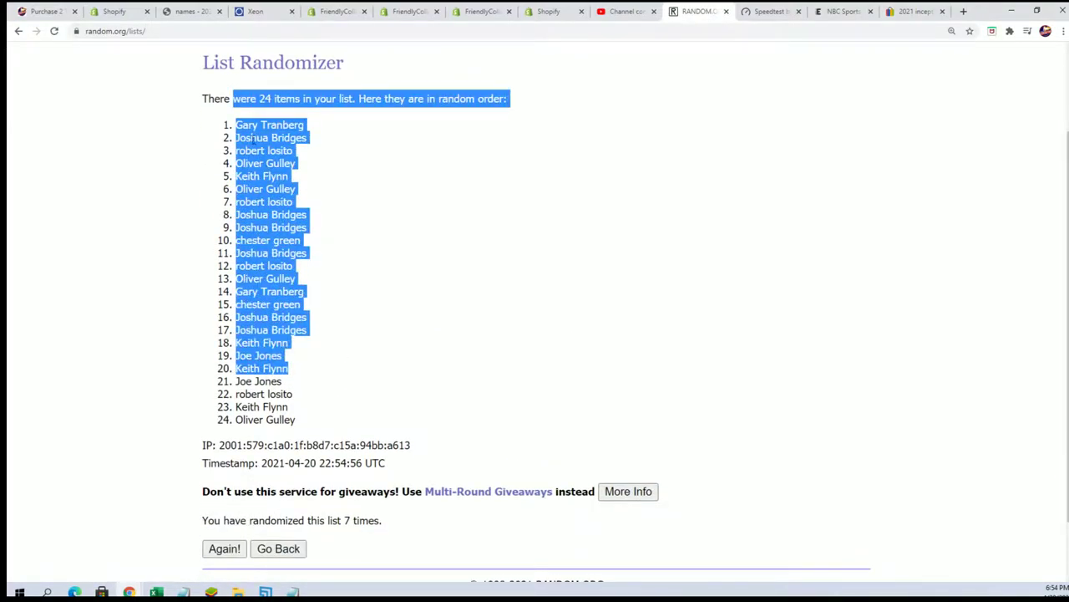
{"action": "left_click", "coordinate": [177, 128]}
{"action": "mouse_move", "coordinate": [236, 119]}
{"action": "left_mouse_down"}
{"action": "mouse_move", "coordinate": [309, 282]}
{"action": "mouse_move", "coordinate": [339, 422]}
{"action": "left_mouse_up"}
{"action": "right_click", "coordinate": [278, 244]}
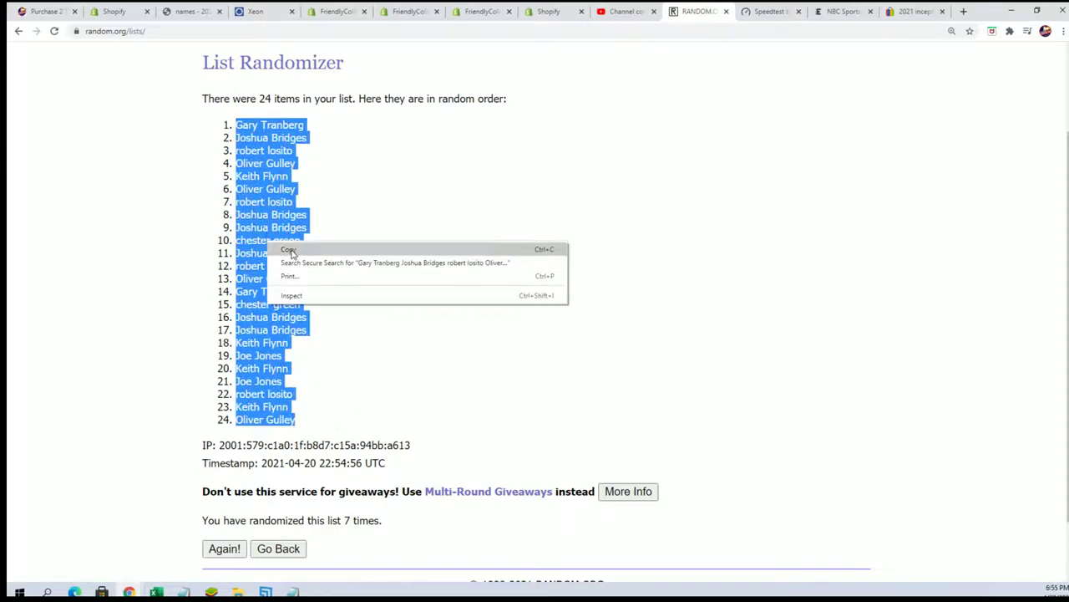
{"action": "left_click", "coordinate": [292, 249]}
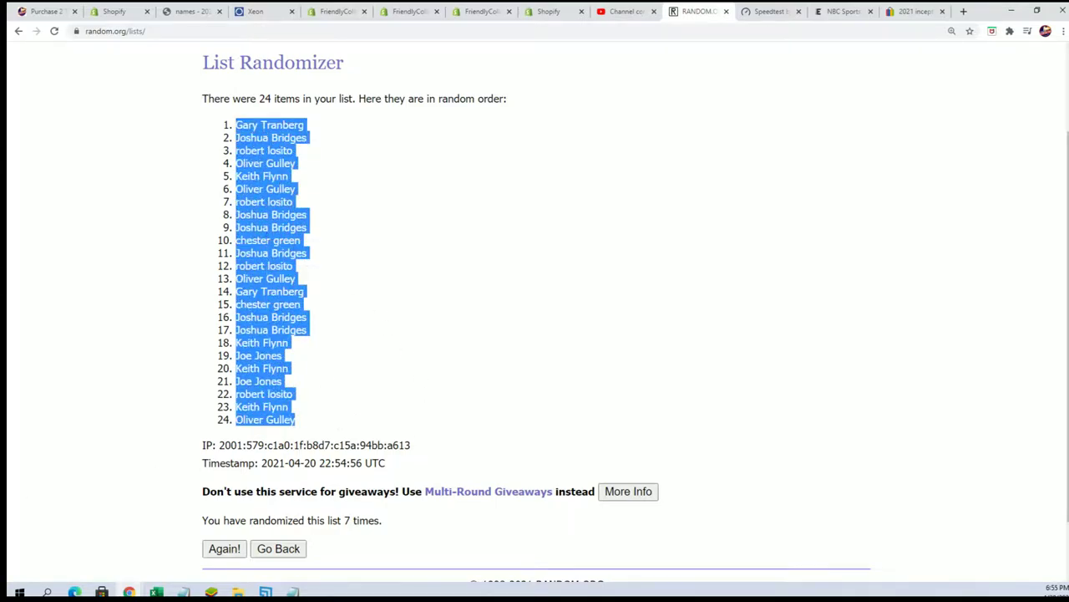
In Excel, Paste Special the owner names as Text into A2:A25.
{"action": "key", "text": "alt+Tab"}
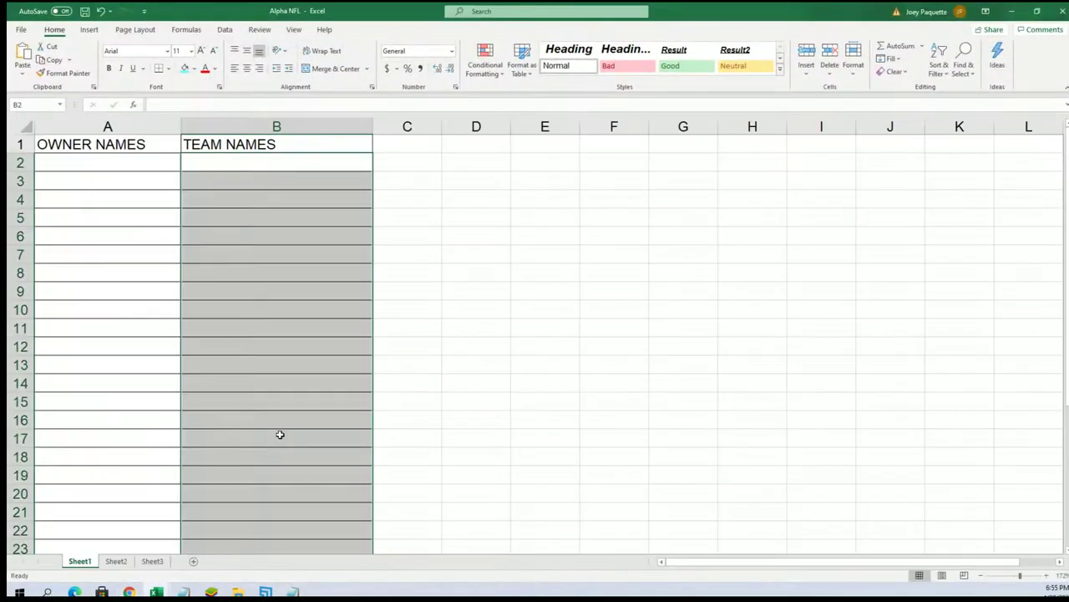
{"action": "left_click", "coordinate": [89, 162]}
{"action": "right_click", "coordinate": [90, 162]}
{"action": "left_click", "coordinate": [138, 238]}
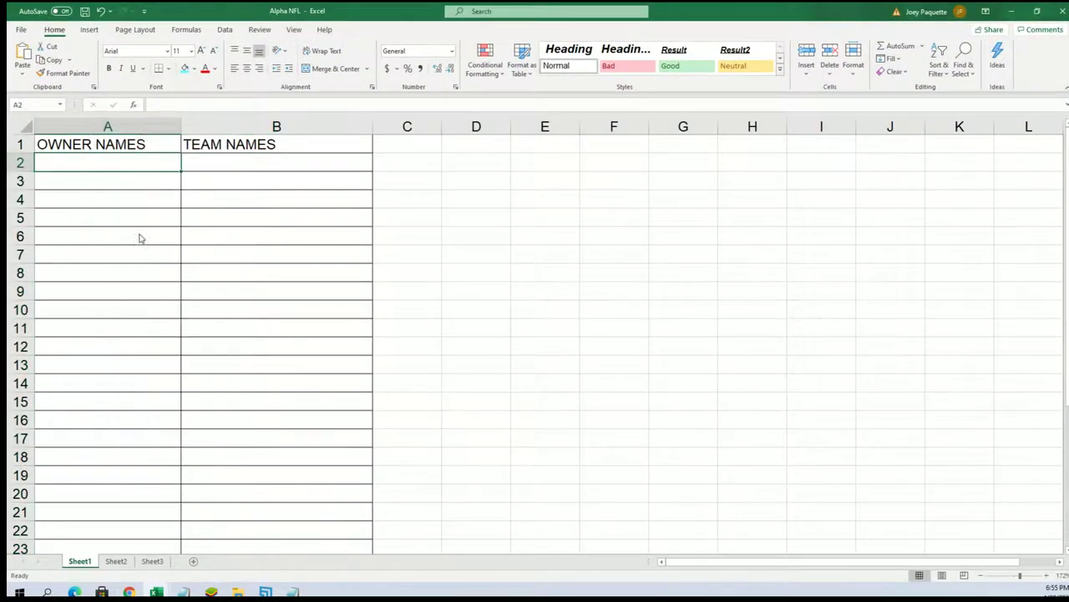
{"action": "left_click", "coordinate": [62, 174]}
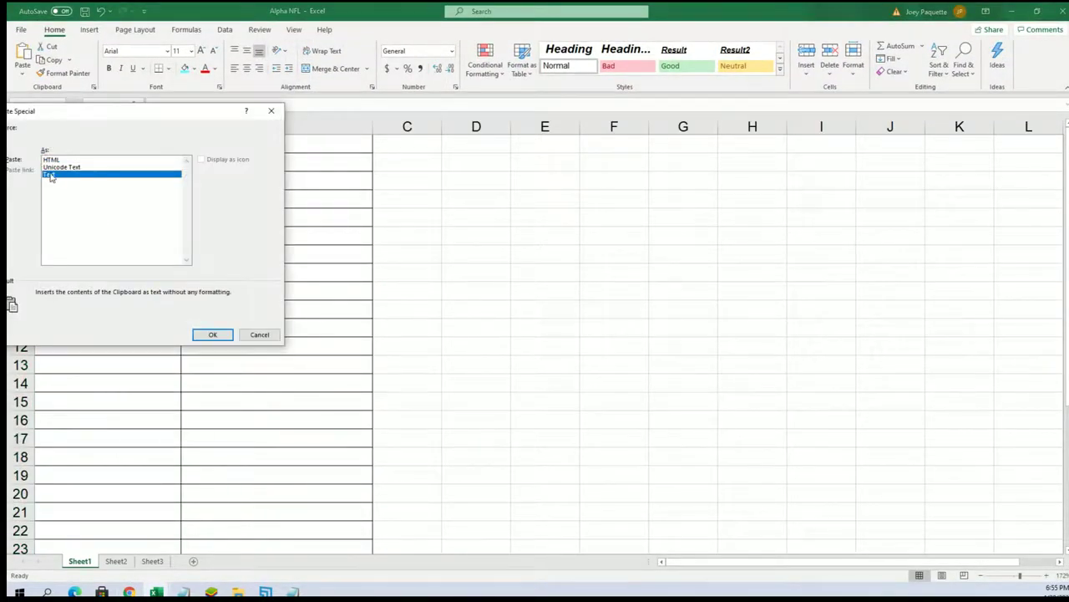
{"action": "left_click", "coordinate": [209, 334]}
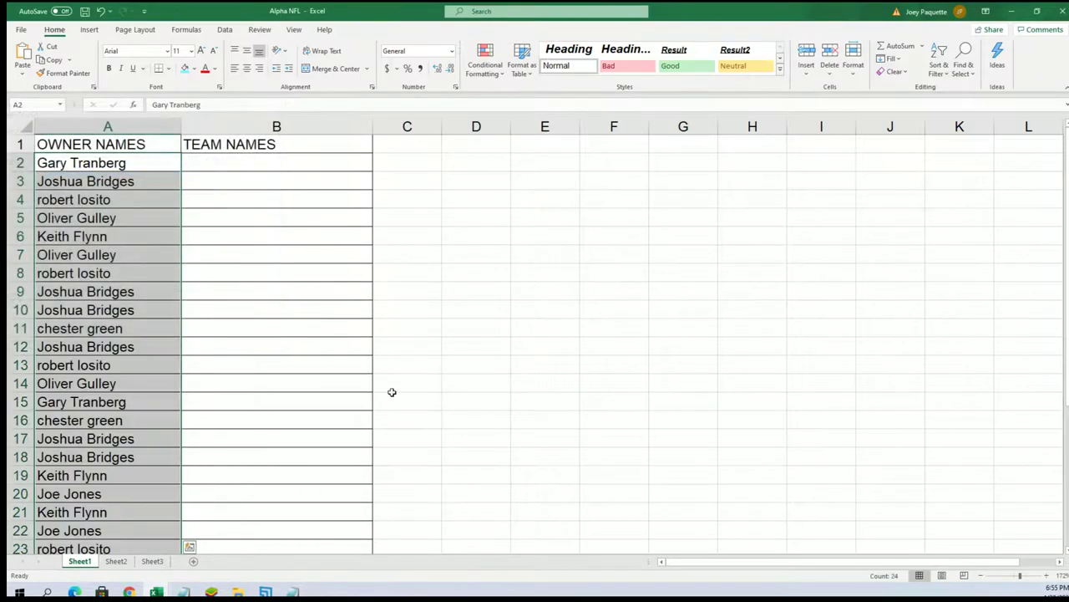
Zoom out to show row 25, then open a blank List Randomizer form.
{"action": "left_click", "coordinate": [984, 575]}
{"action": "left_click", "coordinate": [984, 574]}
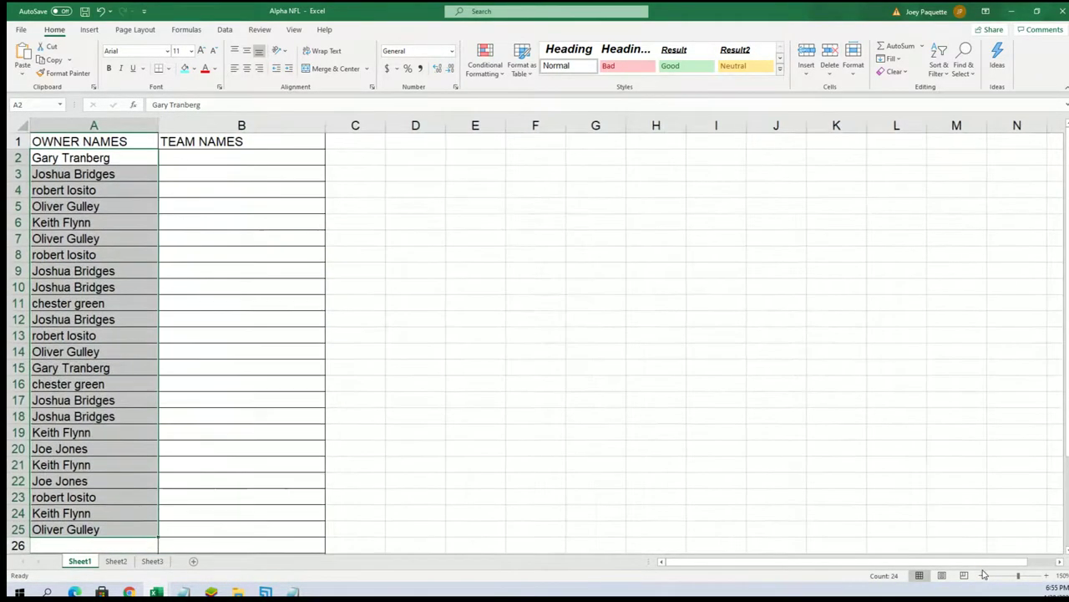
{"action": "left_click", "coordinate": [197, 161]}
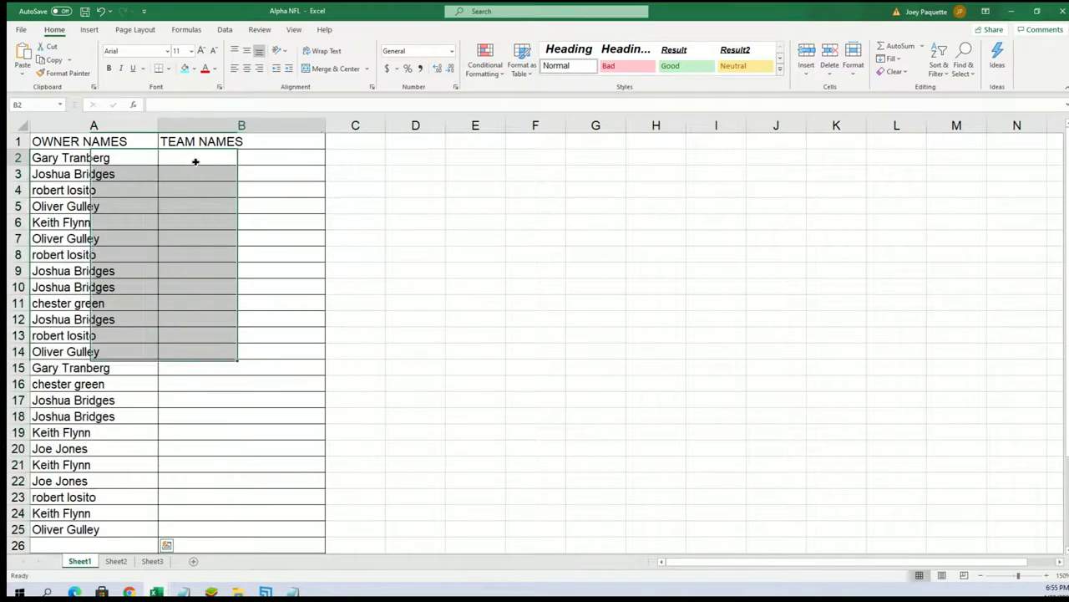
{"action": "left_click", "coordinate": [1011, 11]}
{"action": "mouse_move", "coordinate": [401, 69]}
{"action": "left_click", "coordinate": [414, 88]}
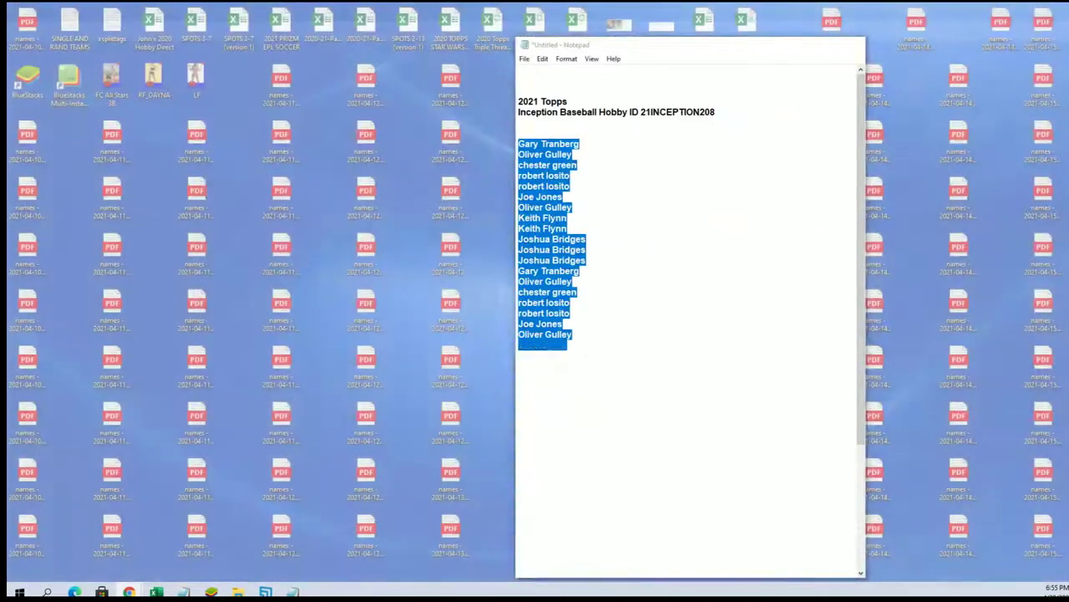
Copy the full list of MLB team names from the notes.
{"action": "left_click", "coordinate": [293, 591]}
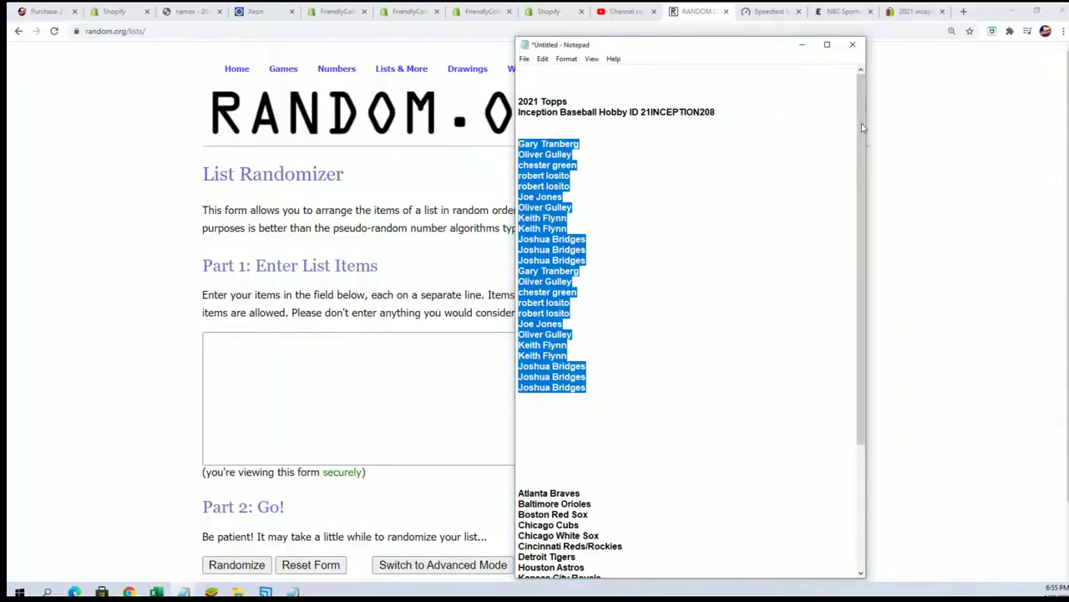
{"action": "left_click_drag", "start_coordinate": [658, 39], "coordinate": [658, 5]}
{"action": "scroll", "coordinate": [711, 371], "scroll_direction": "down", "scroll_amount": 4}
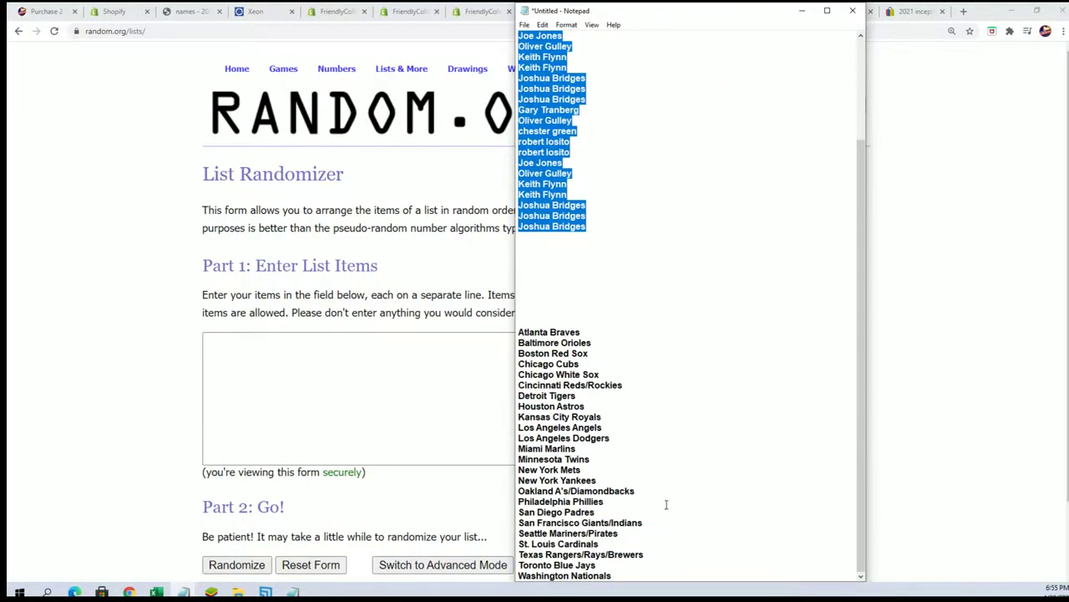
{"action": "mouse_move", "coordinate": [638, 575]}
{"action": "left_mouse_down"}
{"action": "mouse_move", "coordinate": [614, 575]}
{"action": "mouse_move", "coordinate": [552, 343]}
{"action": "mouse_move", "coordinate": [505, 325]}
{"action": "mouse_move", "coordinate": [619, 513]}
{"action": "mouse_move", "coordinate": [639, 571]}
{"action": "left_mouse_up"}
{"action": "left_click", "coordinate": [525, 328]}
{"action": "right_click", "coordinate": [561, 336]}
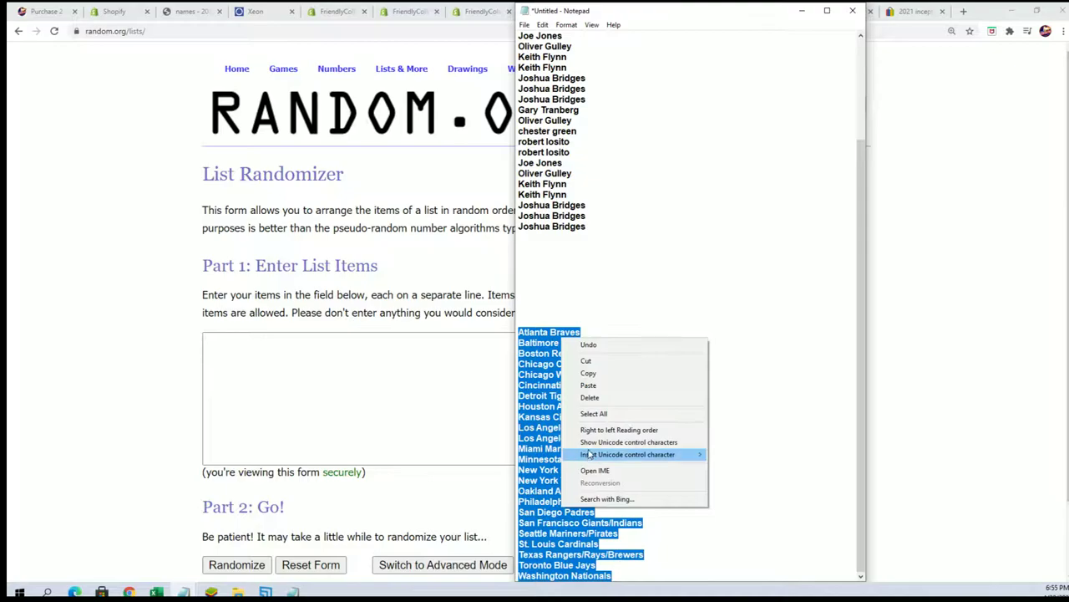
{"action": "left_click", "coordinate": [590, 374]}
Paste the team names into the List Randomizer box.
{"action": "left_click", "coordinate": [411, 366]}
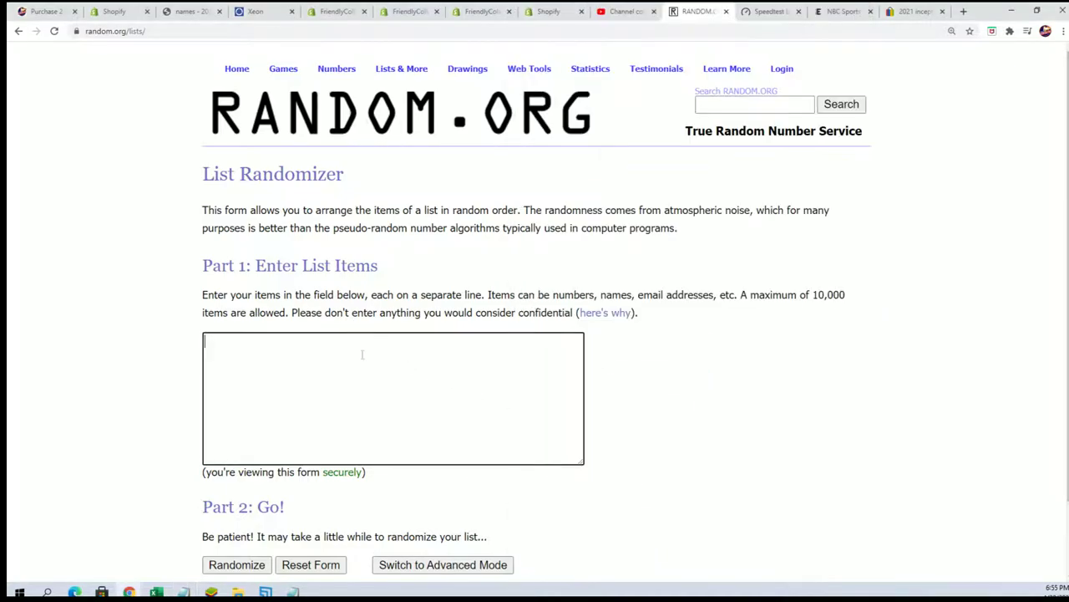
{"action": "right_click", "coordinate": [362, 357]}
{"action": "left_click", "coordinate": [395, 444]}
{"action": "scroll", "coordinate": [659, 406], "scroll_direction": "down", "scroll_amount": 1}
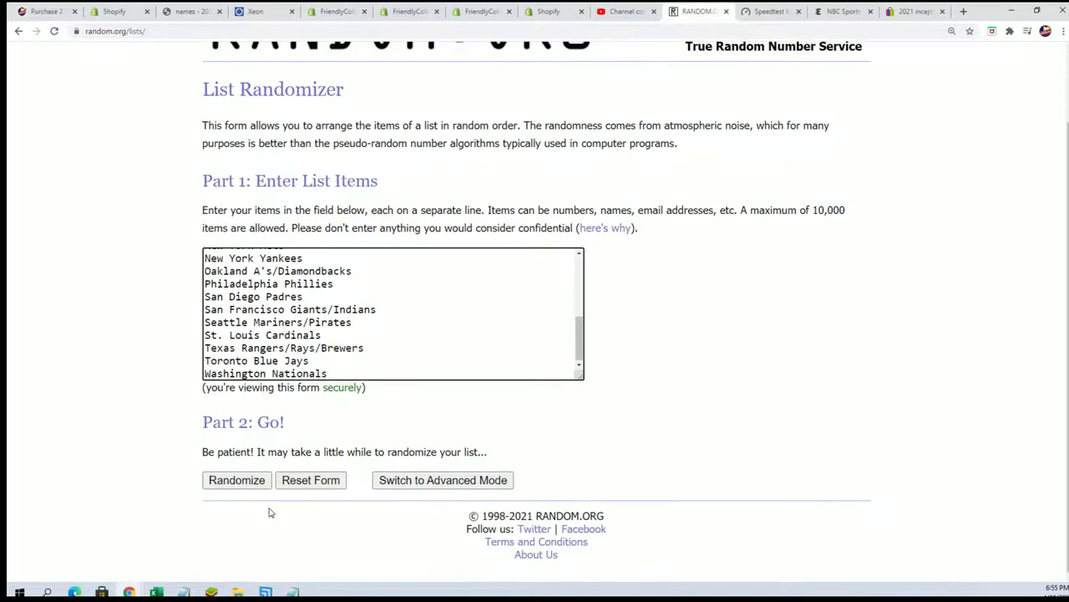
Randomize the team list once, then reshuffle it six more times.
{"action": "left_click", "coordinate": [239, 481]}
{"action": "scroll", "coordinate": [234, 472], "scroll_direction": "down", "scroll_amount": 2}
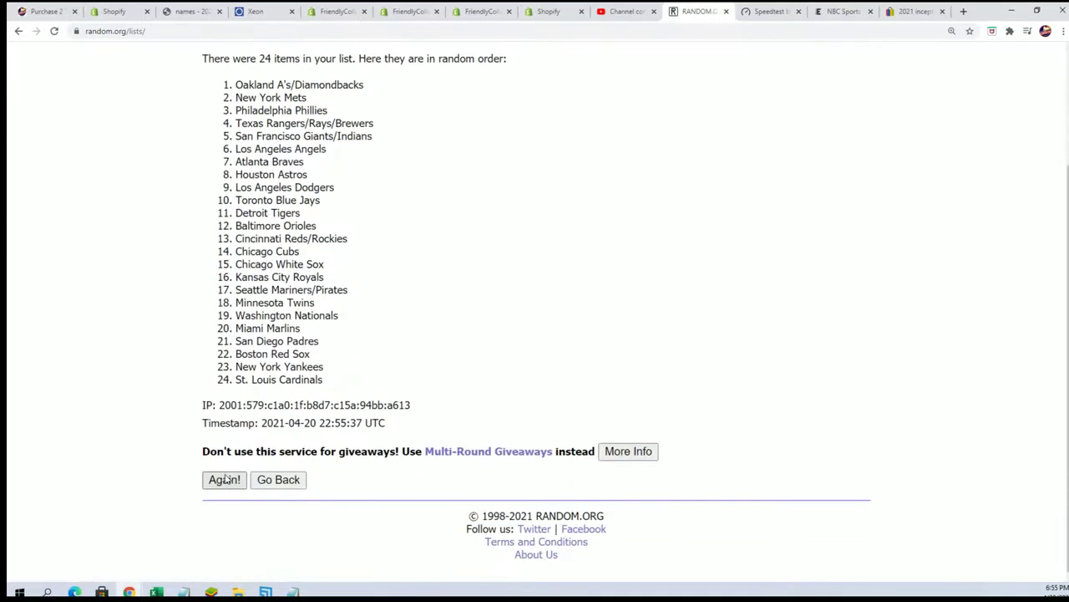
{"action": "left_click", "coordinate": [224, 481]}
{"action": "scroll", "coordinate": [227, 493], "scroll_direction": "down", "scroll_amount": 2}
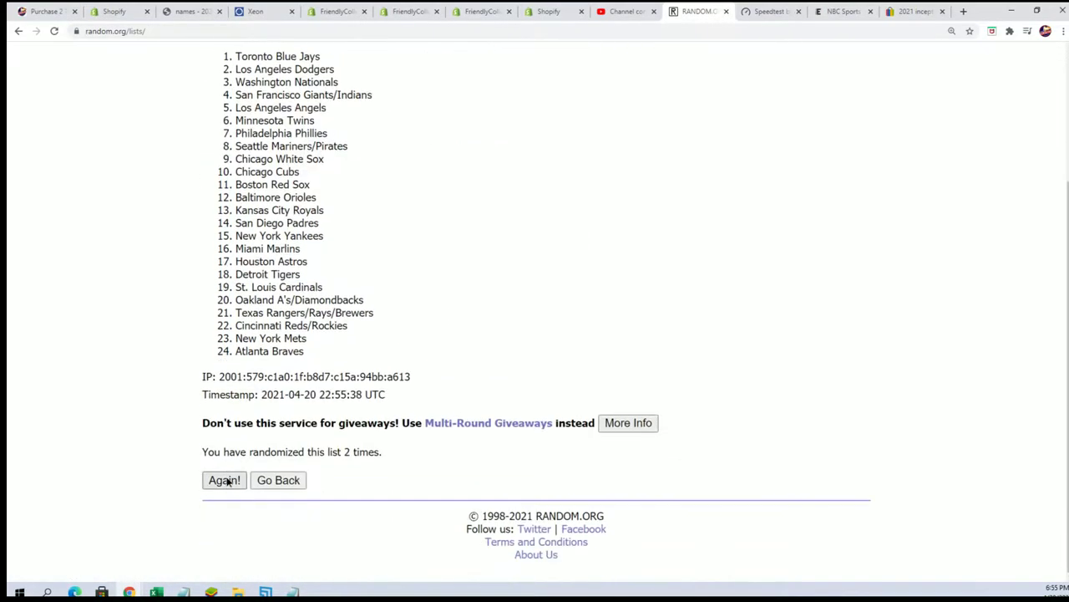
{"action": "left_click", "coordinate": [219, 481]}
{"action": "scroll", "coordinate": [238, 518], "scroll_direction": "down", "scroll_amount": 1}
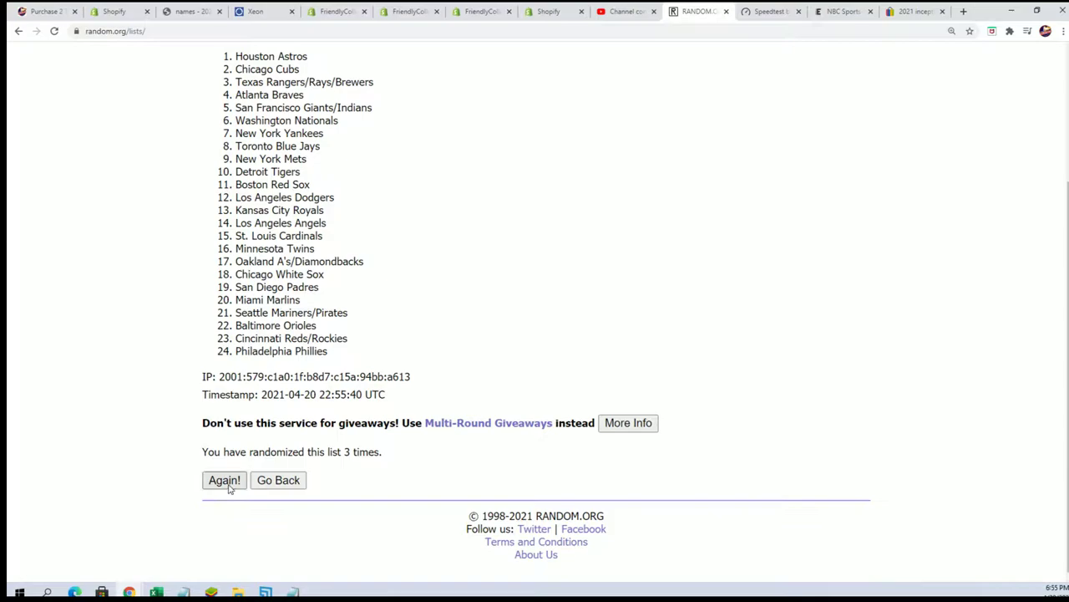
{"action": "left_click", "coordinate": [228, 480]}
{"action": "scroll", "coordinate": [217, 455], "scroll_direction": "down", "scroll_amount": 2}
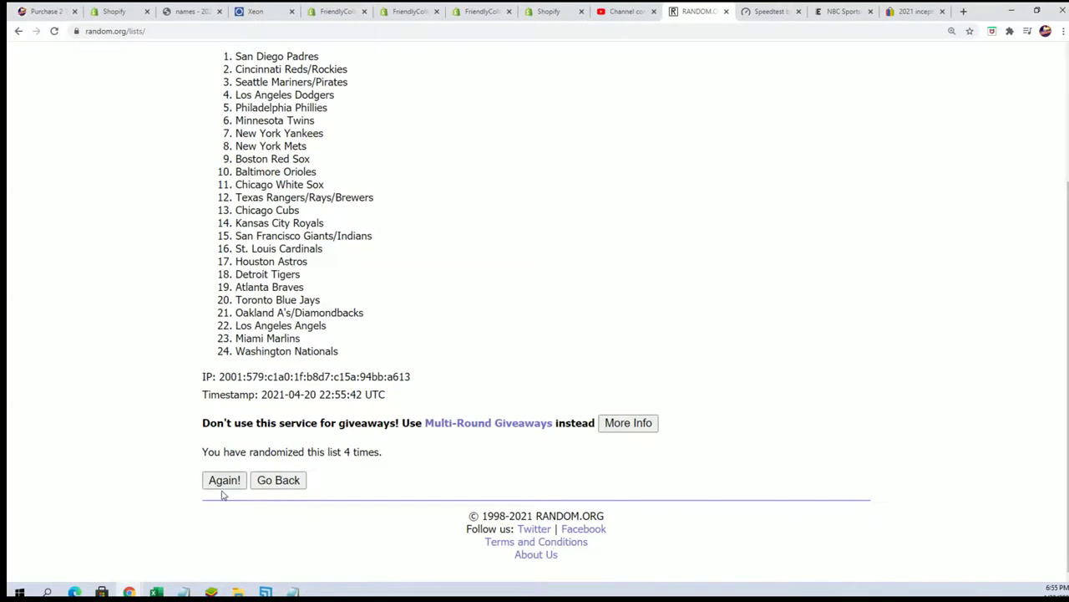
{"action": "left_click", "coordinate": [224, 479]}
{"action": "scroll", "coordinate": [234, 473], "scroll_direction": "down", "scroll_amount": 2}
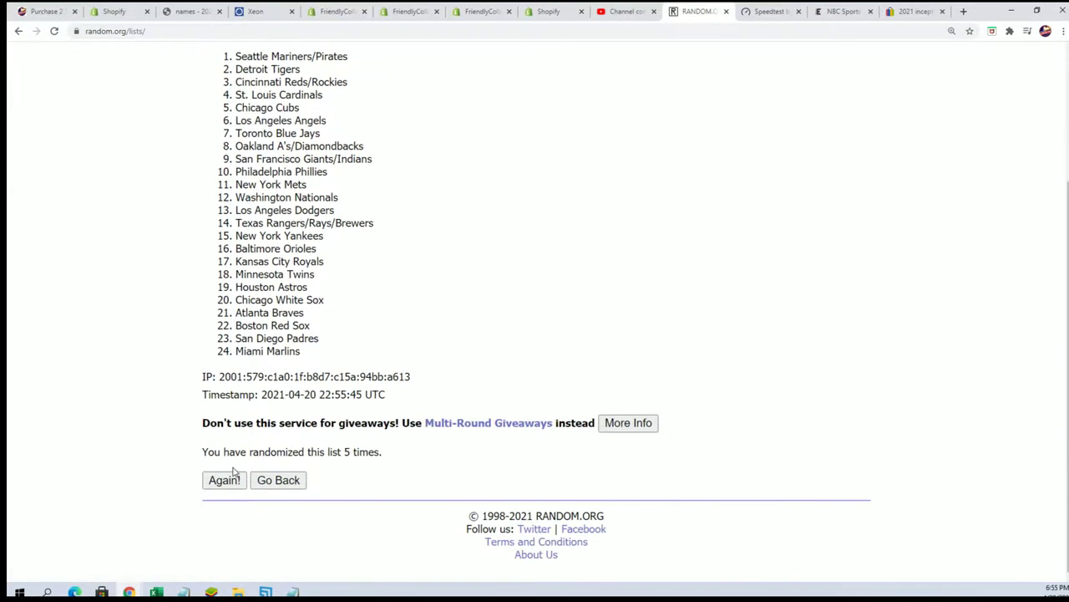
{"action": "left_click", "coordinate": [225, 478]}
{"action": "scroll", "coordinate": [209, 460], "scroll_direction": "down", "scroll_amount": 2}
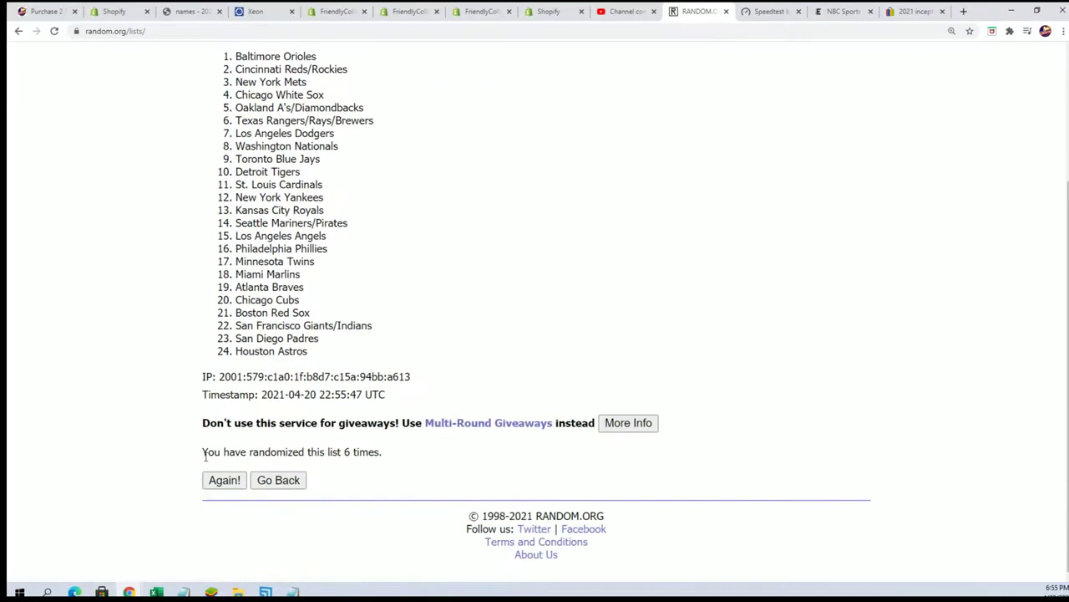
{"action": "left_click", "coordinate": [213, 473]}
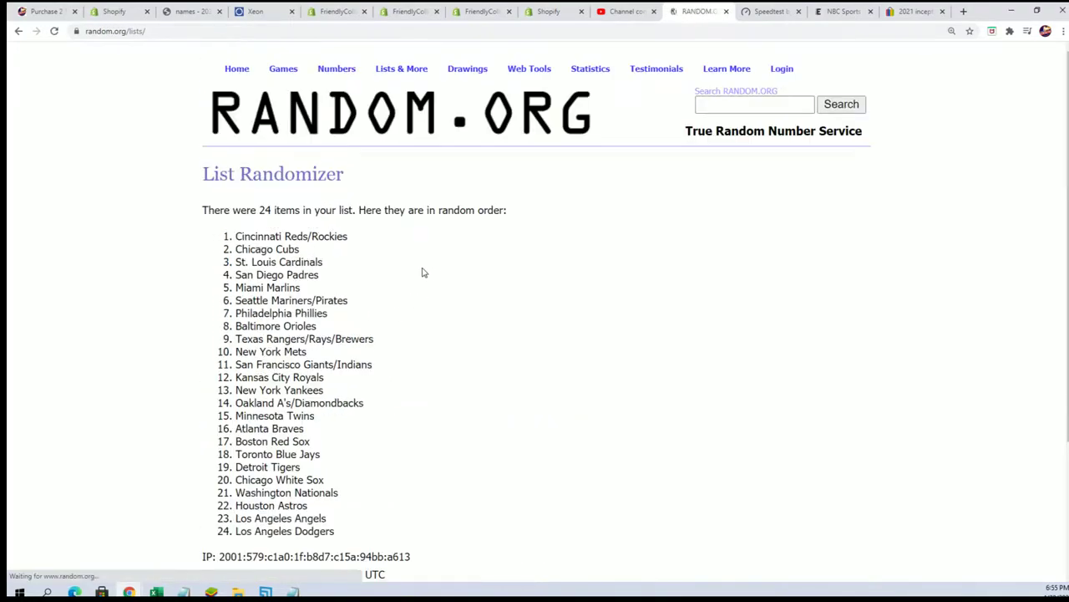
{"action": "scroll", "coordinate": [200, 67], "scroll_direction": "down", "scroll_amount": 1}
Select and copy all 24 shuffled team names.
{"action": "mouse_move", "coordinate": [227, 125]}
{"action": "left_mouse_down"}
{"action": "mouse_move", "coordinate": [325, 372]}
{"action": "mouse_move", "coordinate": [358, 418]}
{"action": "left_mouse_up"}
{"action": "right_click", "coordinate": [269, 339]}
{"action": "left_click", "coordinate": [282, 345]}
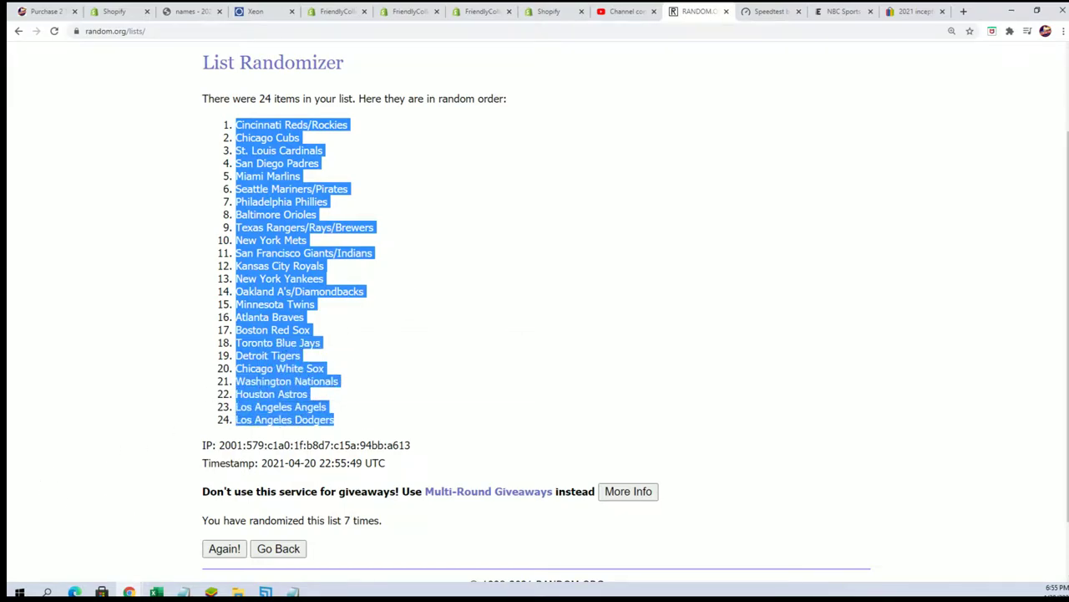
{"action": "key", "text": "alt+Tab"}
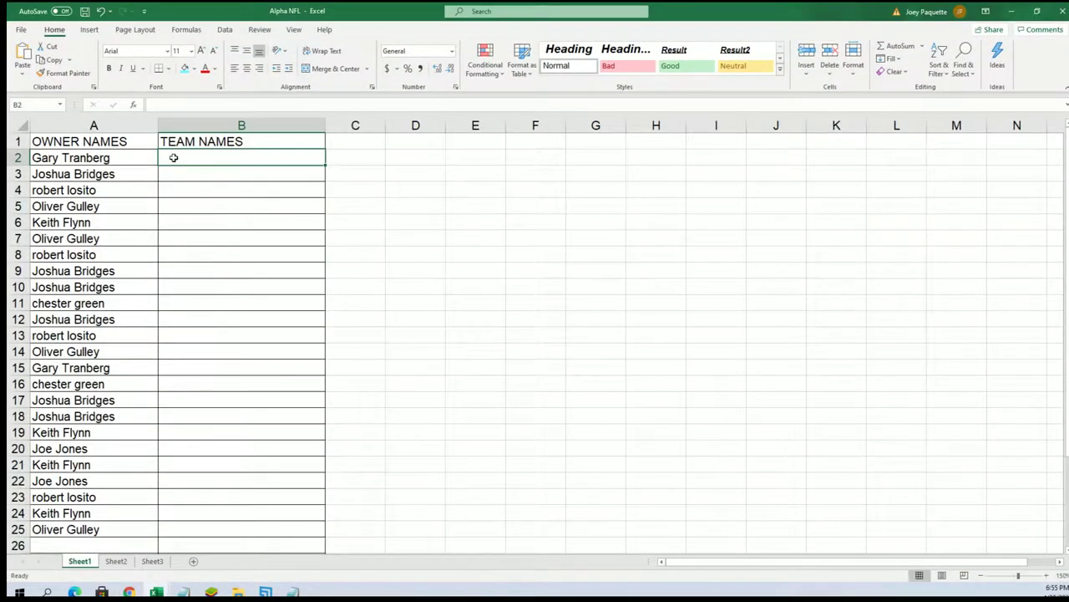
Paste Special the shuffled team names as Text into B2:B25.
{"action": "right_click", "coordinate": [173, 159]}
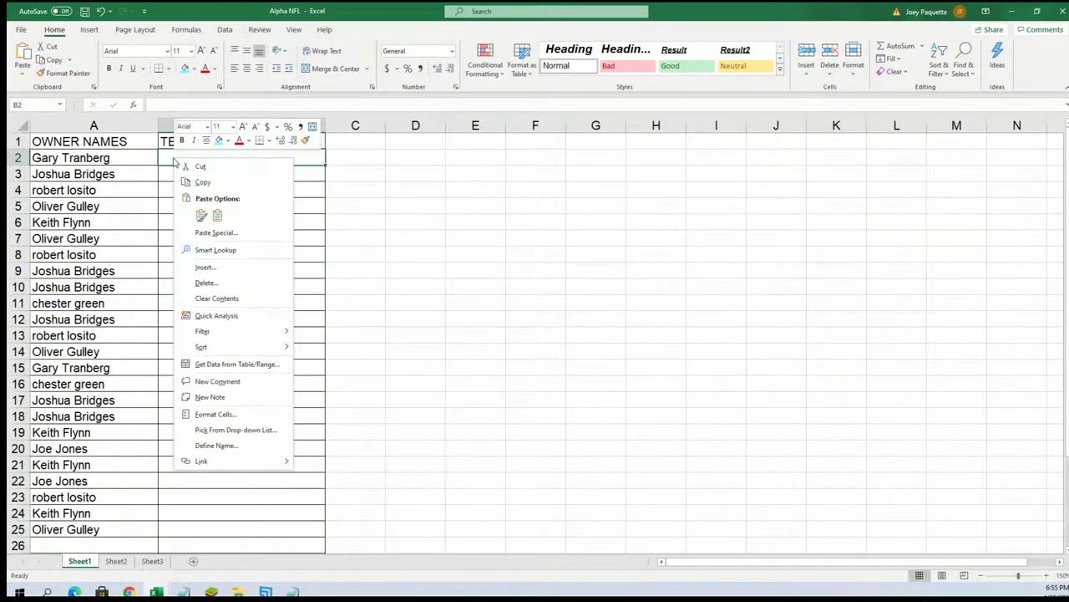
{"action": "left_click", "coordinate": [211, 234]}
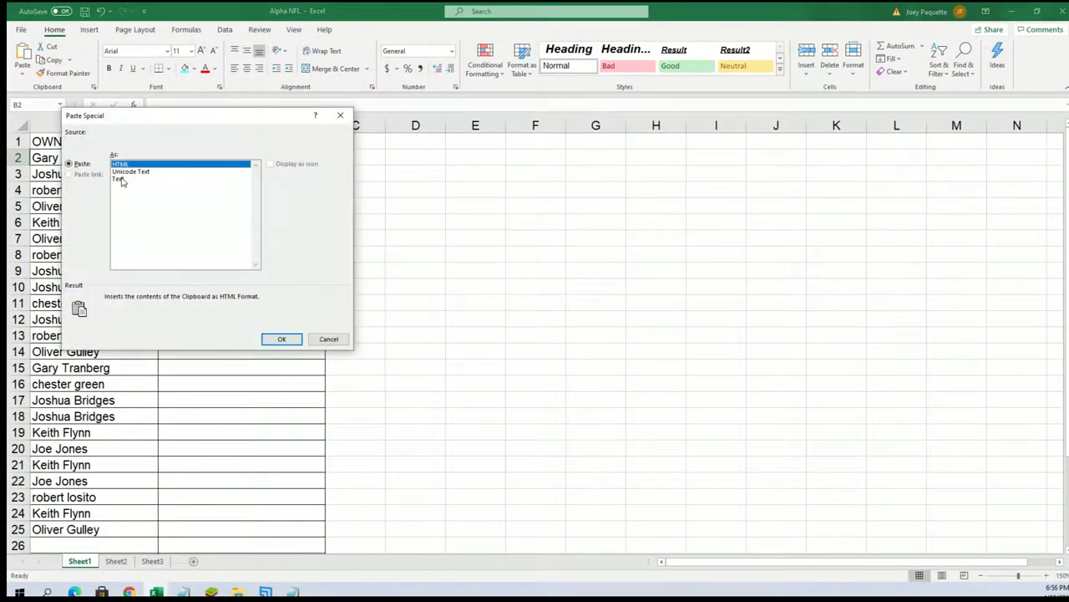
{"action": "left_click", "coordinate": [121, 179]}
{"action": "left_click", "coordinate": [271, 335]}
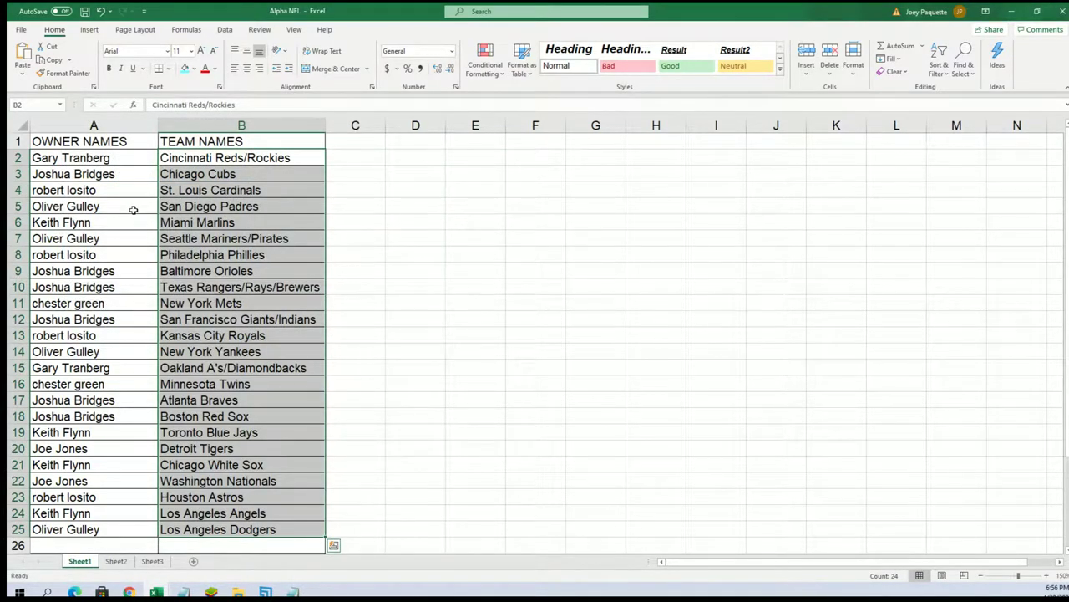
{"action": "left_click", "coordinate": [134, 209]}
Narrow column A to fit the owner names and select the team names in column B.
{"action": "left_click", "coordinate": [146, 127]}
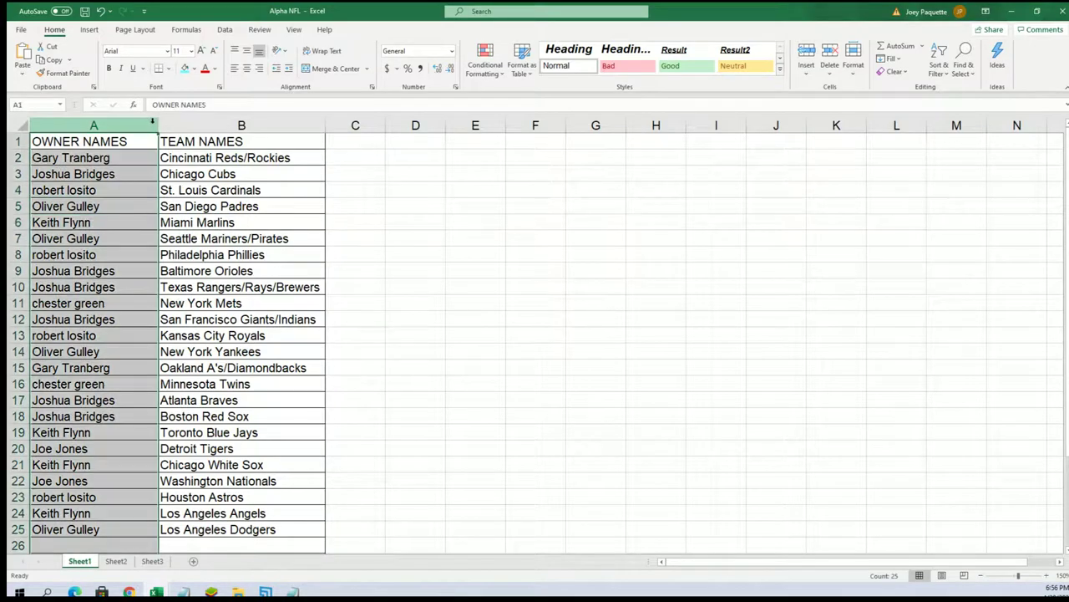
{"action": "left_click_drag", "start_coordinate": [157, 125], "coordinate": [127, 124]}
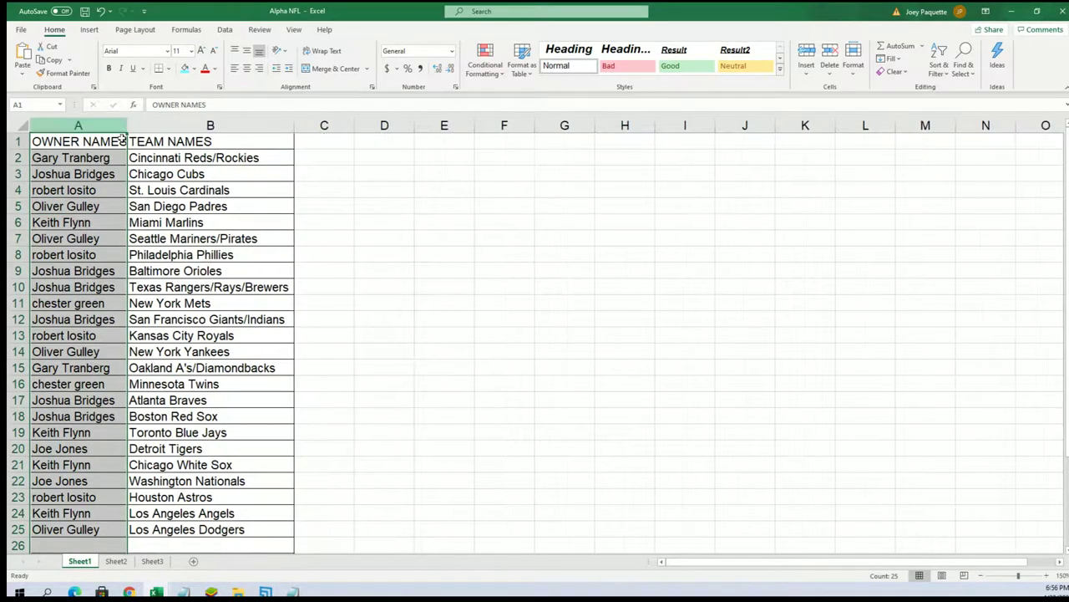
{"action": "left_click", "coordinate": [109, 272]}
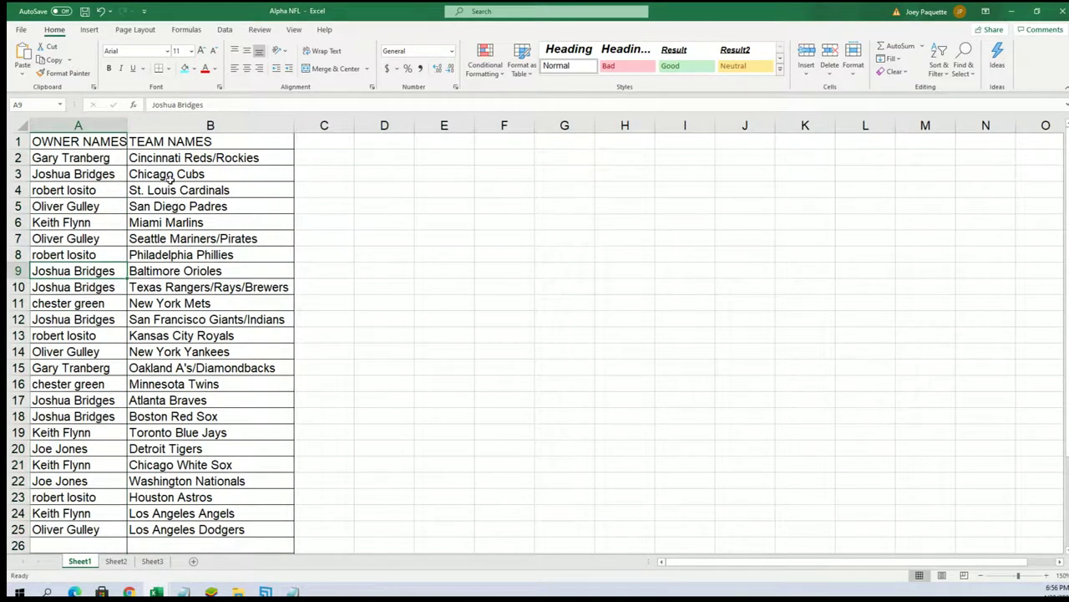
{"action": "mouse_move", "coordinate": [159, 159]}
{"action": "left_mouse_down"}
{"action": "mouse_move", "coordinate": [172, 446]}
{"action": "mouse_move", "coordinate": [207, 528]}
{"action": "left_mouse_up"}
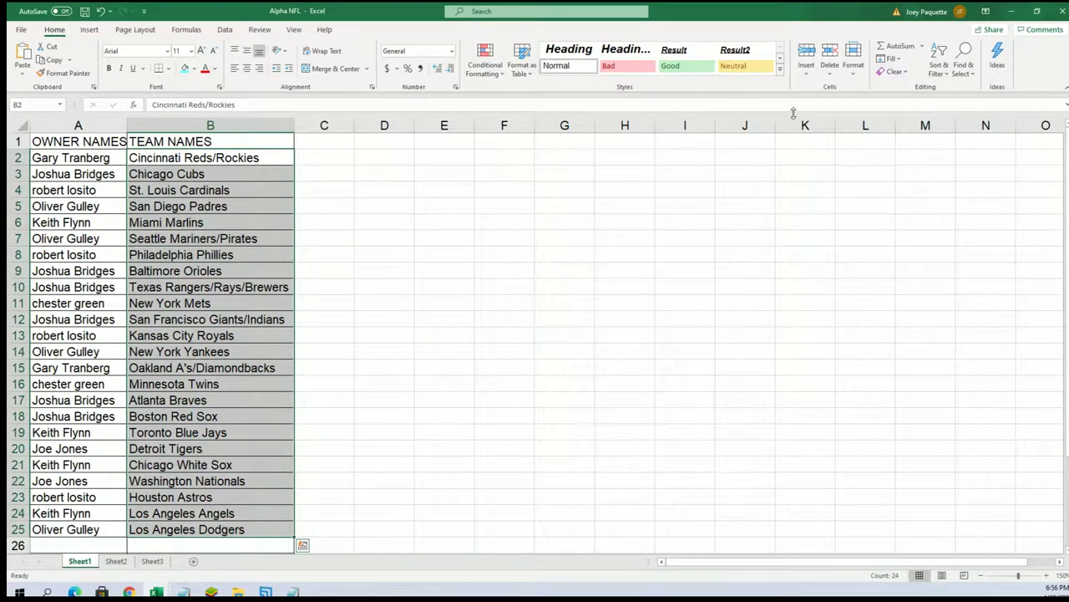
Sort A to Z by team name with Expand the selection, so Atlanta Braves comes first.
{"action": "left_click", "coordinate": [936, 68]}
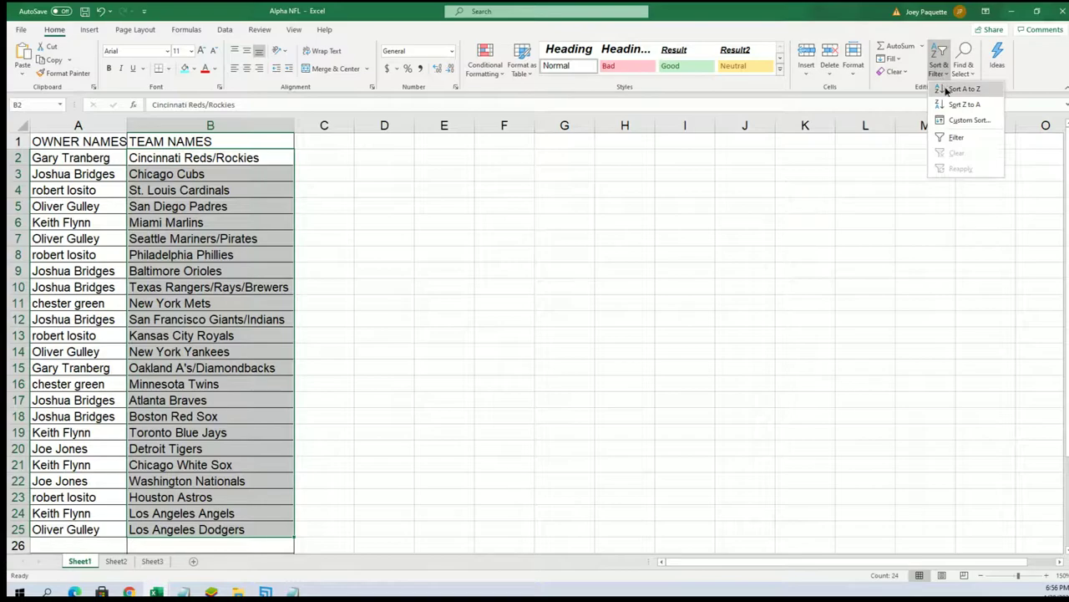
{"action": "left_click", "coordinate": [944, 89]}
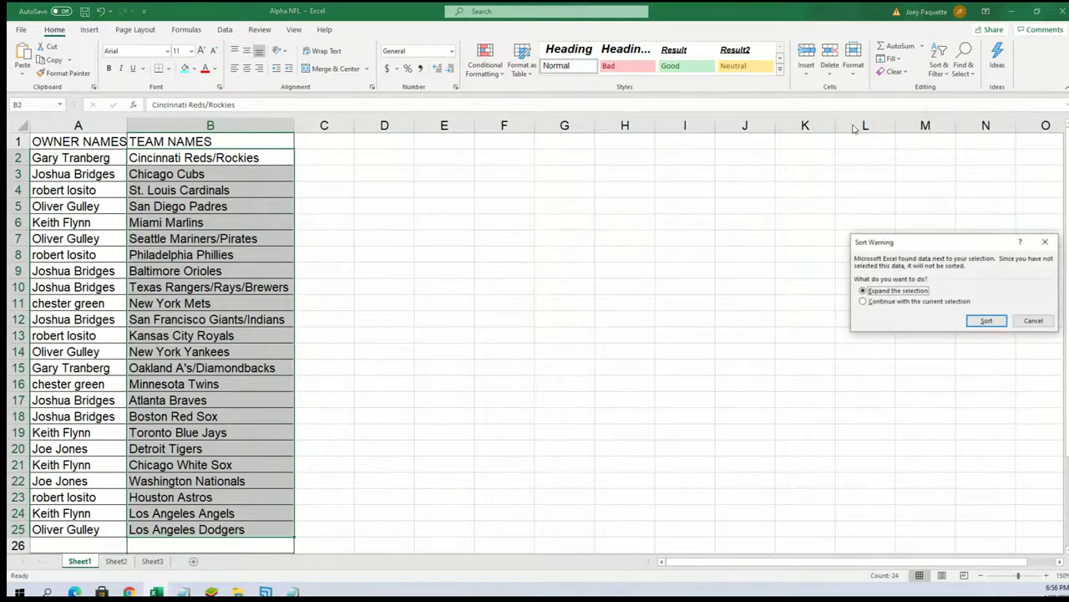
{"action": "left_click", "coordinate": [979, 323]}
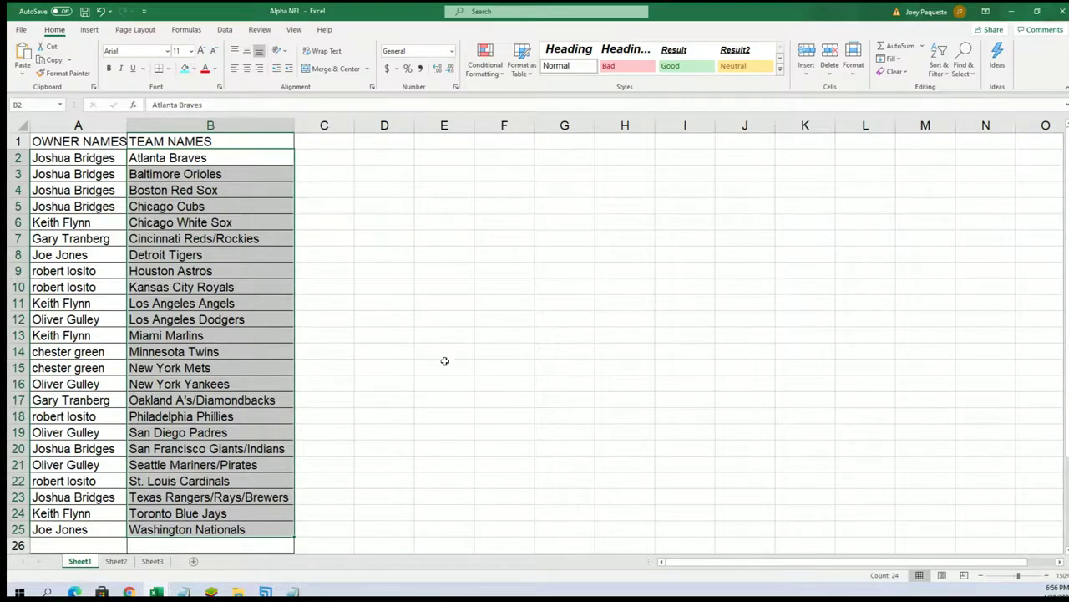
{"action": "left_click", "coordinate": [97, 305]}
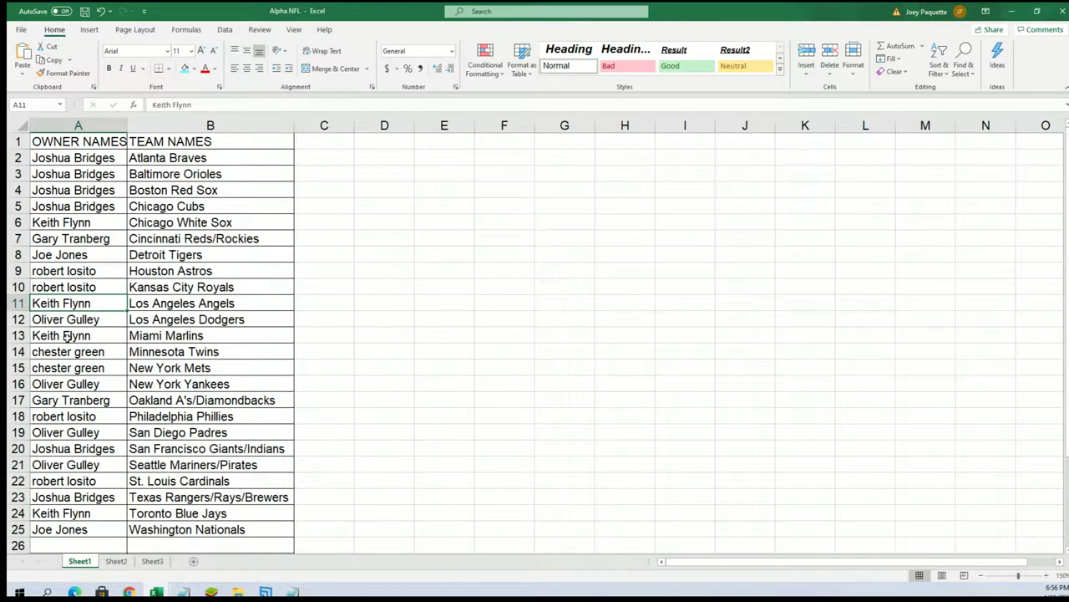